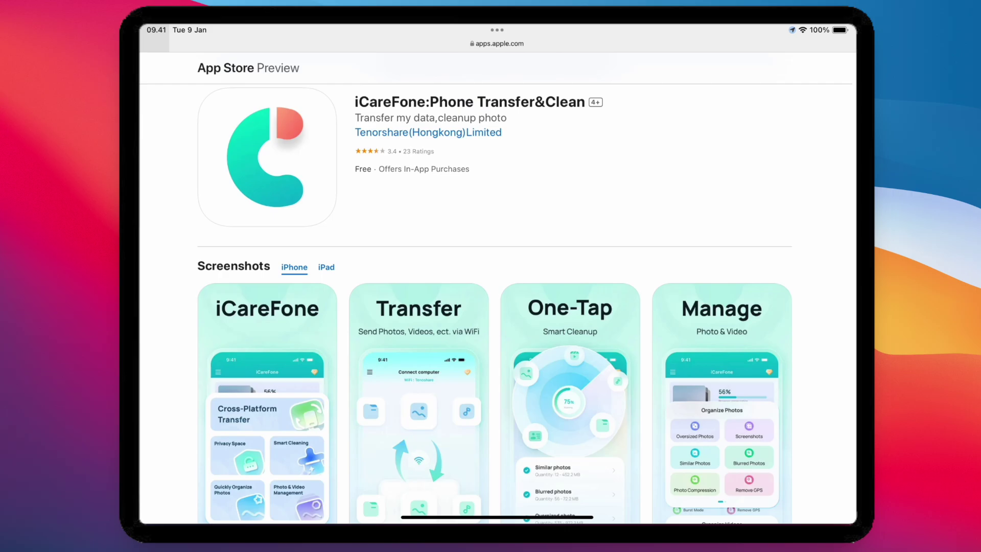
# Switch iCareFone's App Store screenshots to iPad, then browse the description and ratings
pyautogui.scroll(-2, 498, 307)
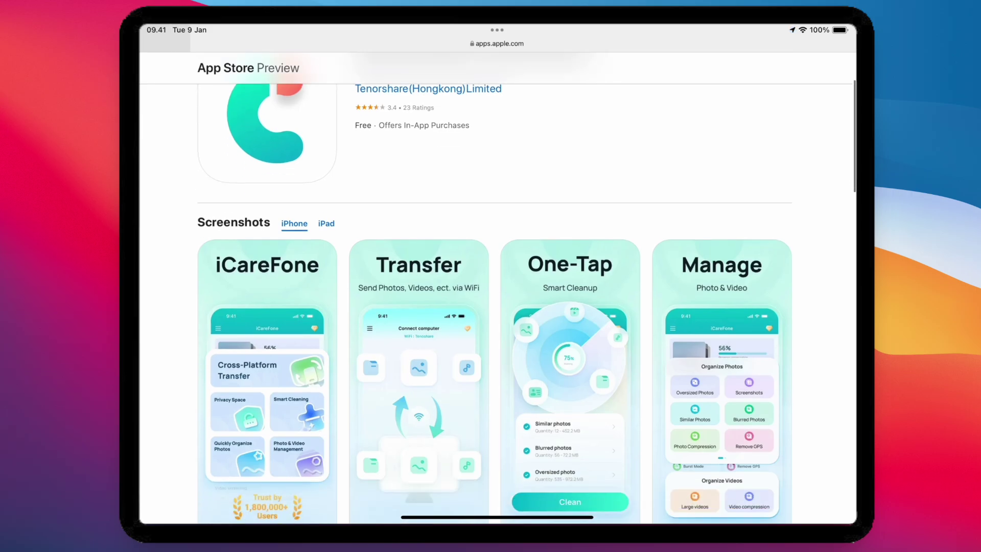
pyautogui.click(326, 173)
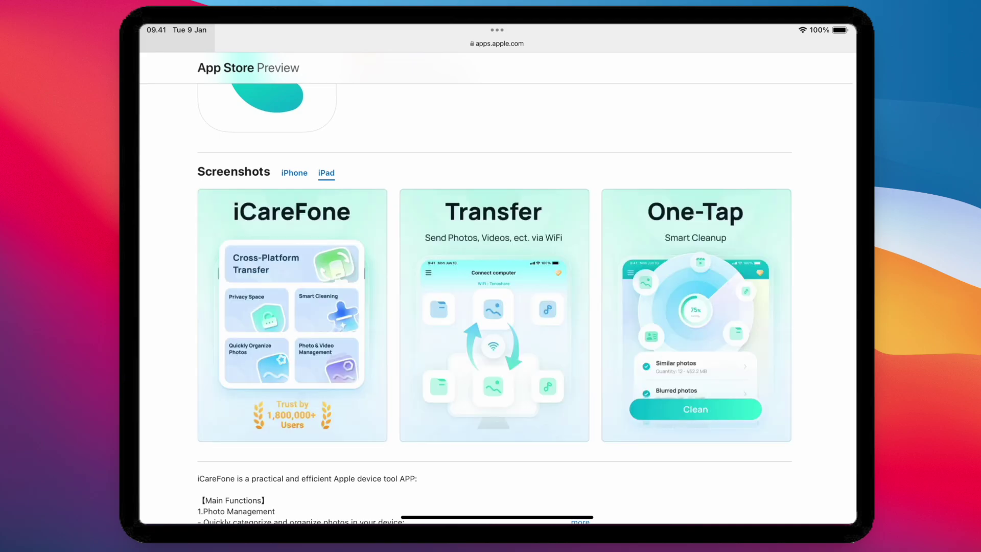
pyautogui.scroll(-5, 495, 306)
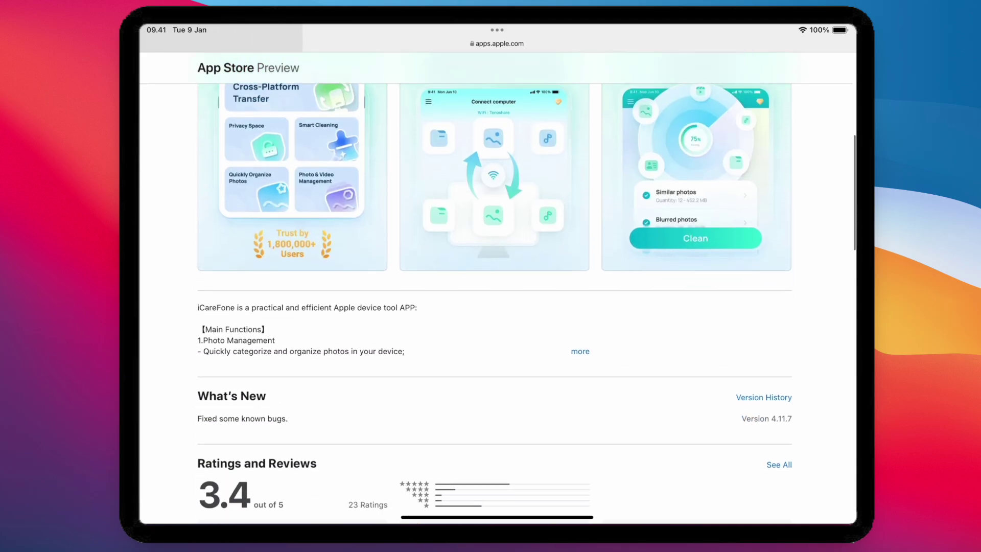
pyautogui.scroll(3, 495, 306)
pyautogui.scroll(5, 494, 307)
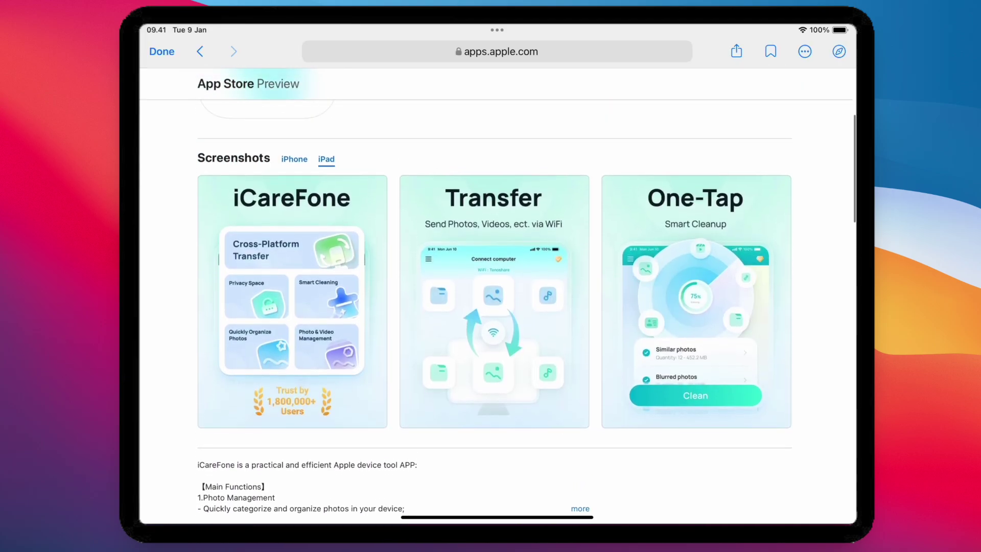
pyautogui.scroll(-5, 494, 307)
pyautogui.scroll(-2, 494, 307)
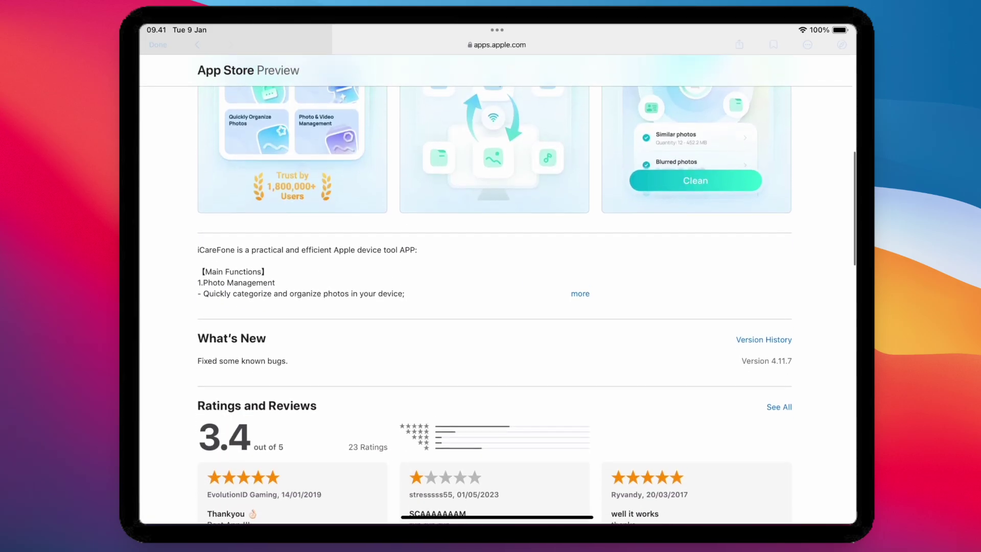
pyautogui.scroll(5, 494, 307)
pyautogui.scroll(3, 494, 307)
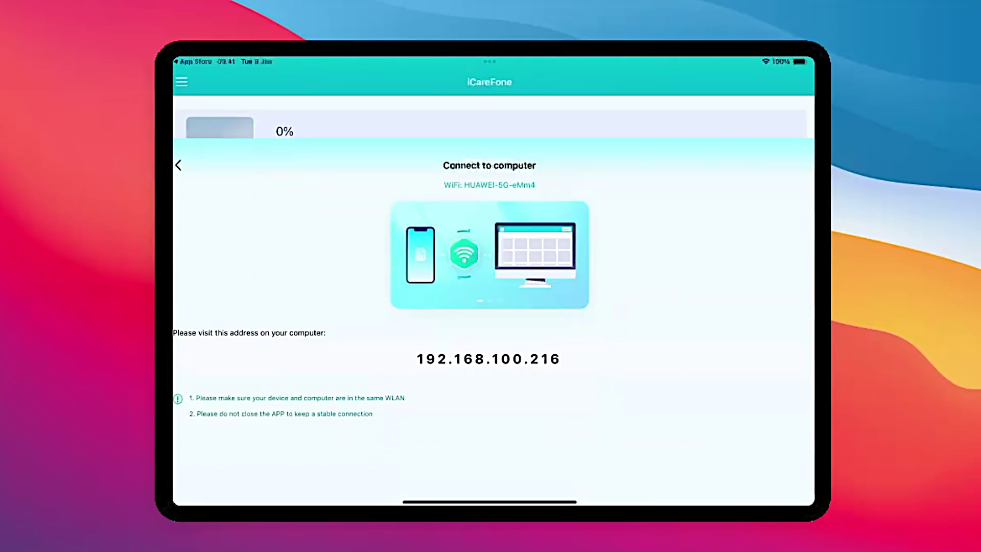
# Load the iPad's iCarefone page at 192.168.100.216 in Chrome
pyautogui.write('68')
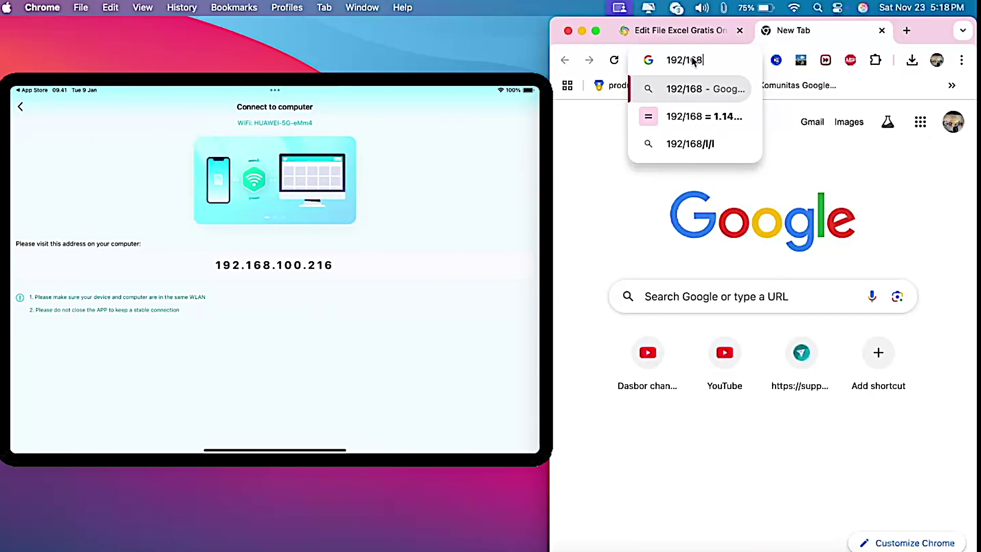
pyautogui.press('BackSpace')
pyautogui.press('BackSpace')
pyautogui.press('BackSpace')
pyautogui.write('.168.100.')
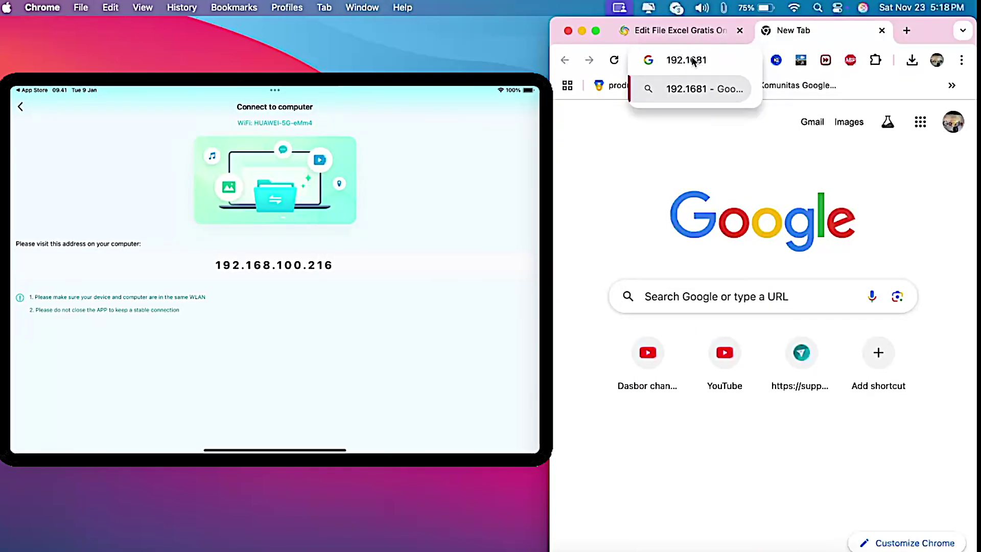
pyautogui.write('21')
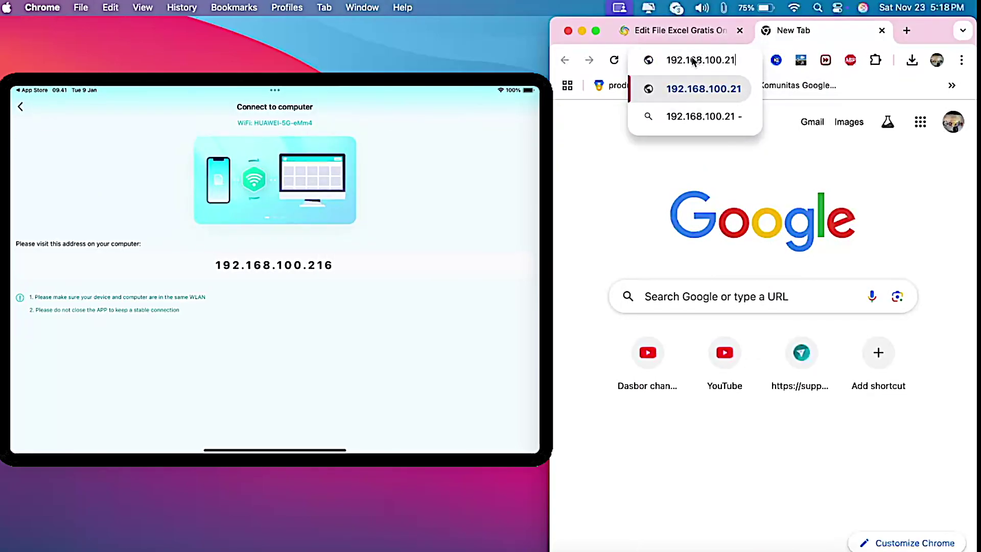
pyautogui.write('6')
pyautogui.press('Return')
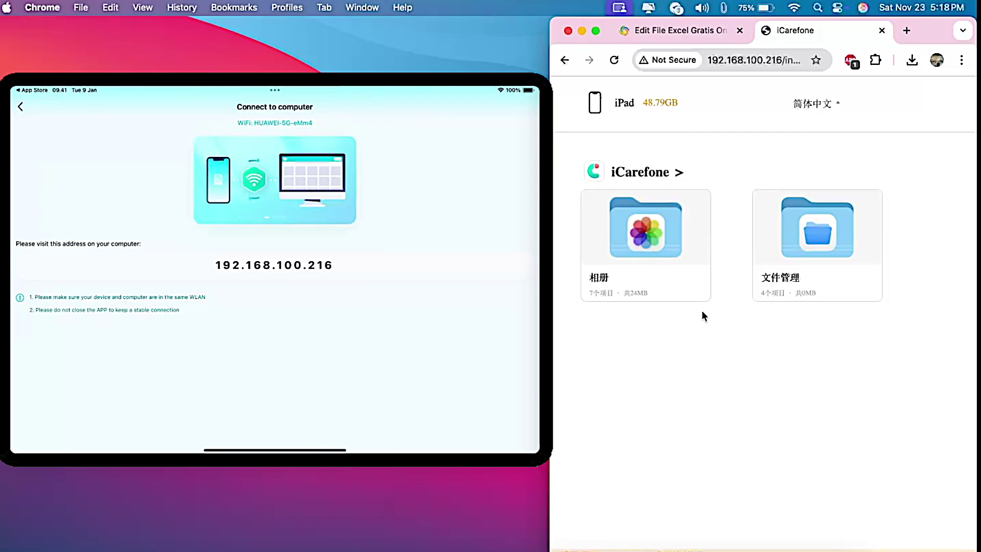
# Glance at the 相册 albums, return to the root, and open 文件管理
pyautogui.click(679, 220)
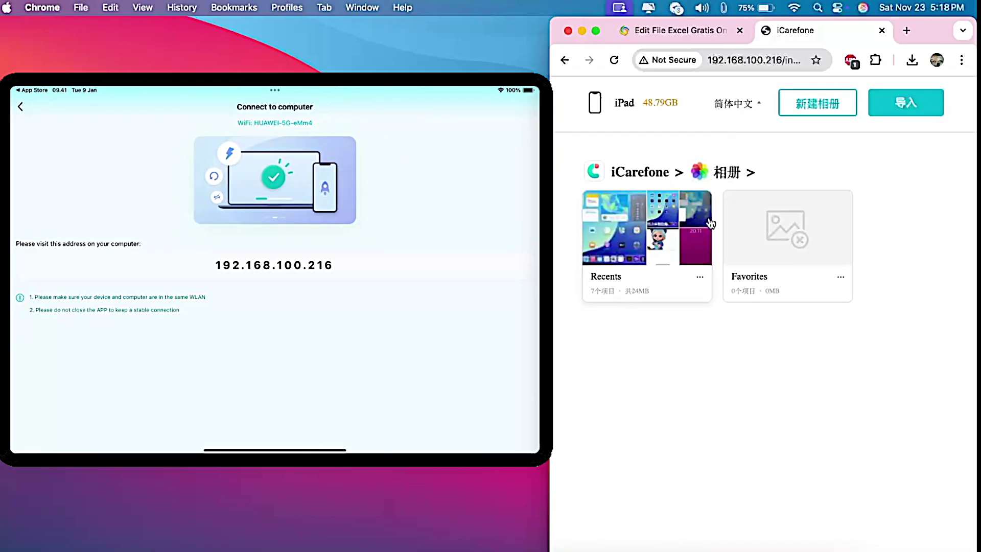
pyautogui.click(564, 59)
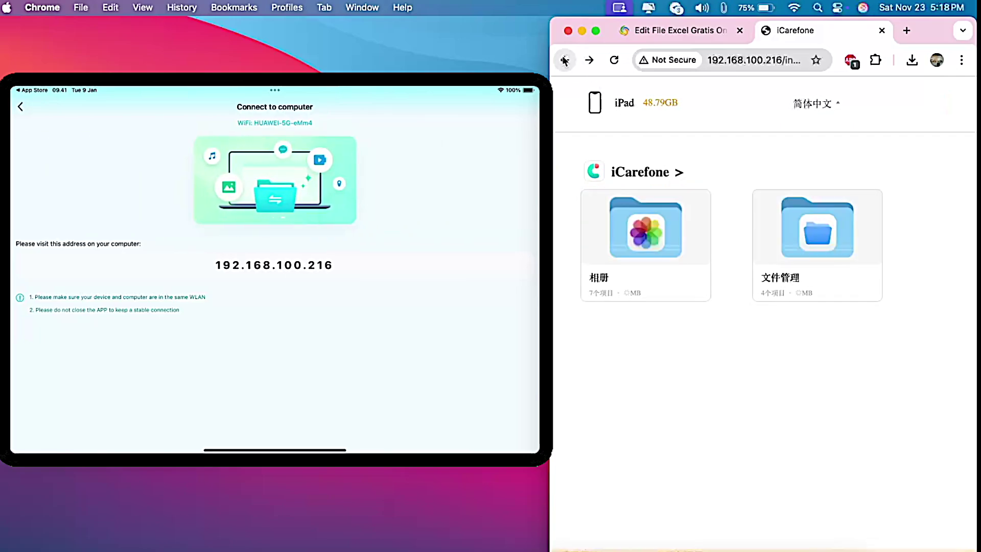
pyautogui.click(784, 237)
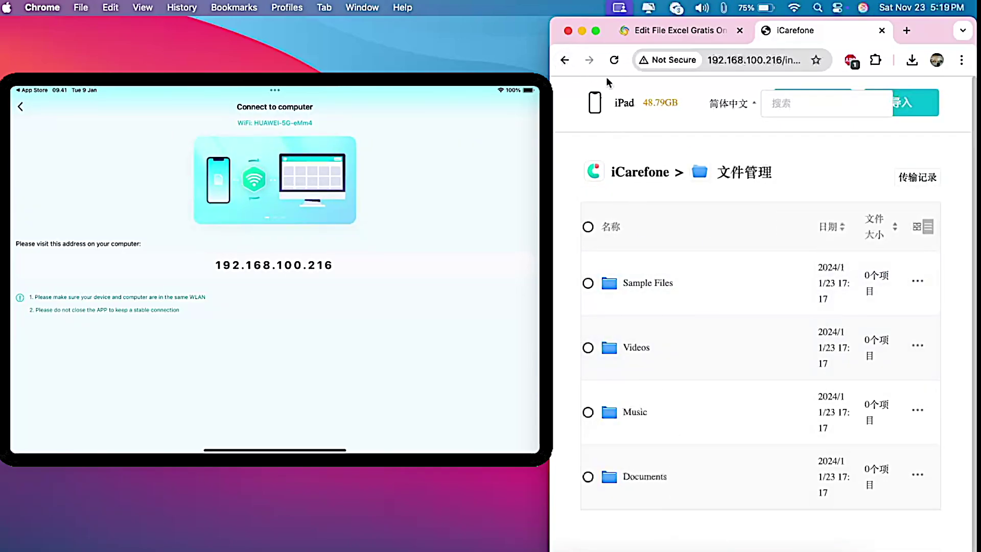
# Select the home-screen photo and the laptop photo in the 相册 Recents album
pyautogui.click(565, 59)
pyautogui.click(660, 246)
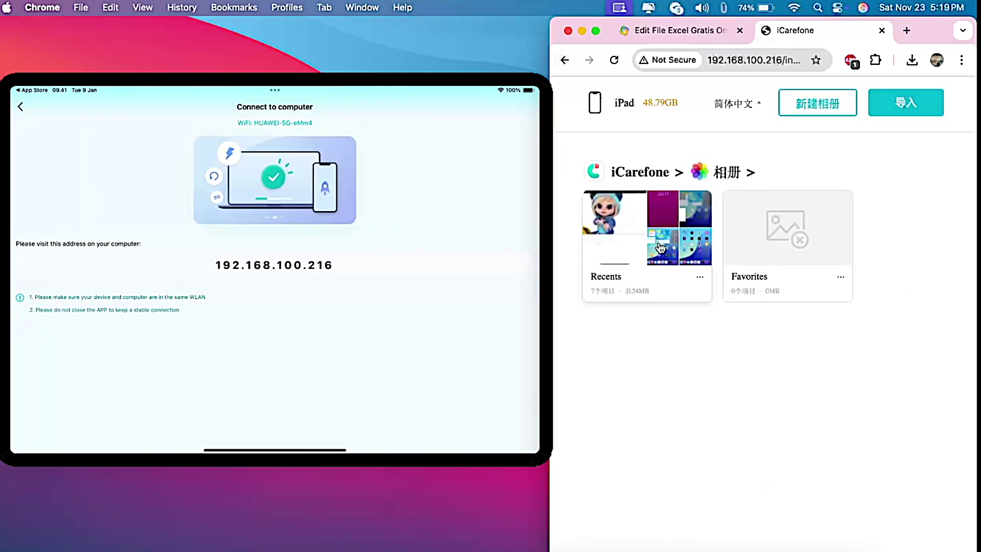
pyautogui.click(660, 247)
pyautogui.moveTo(670, 272)
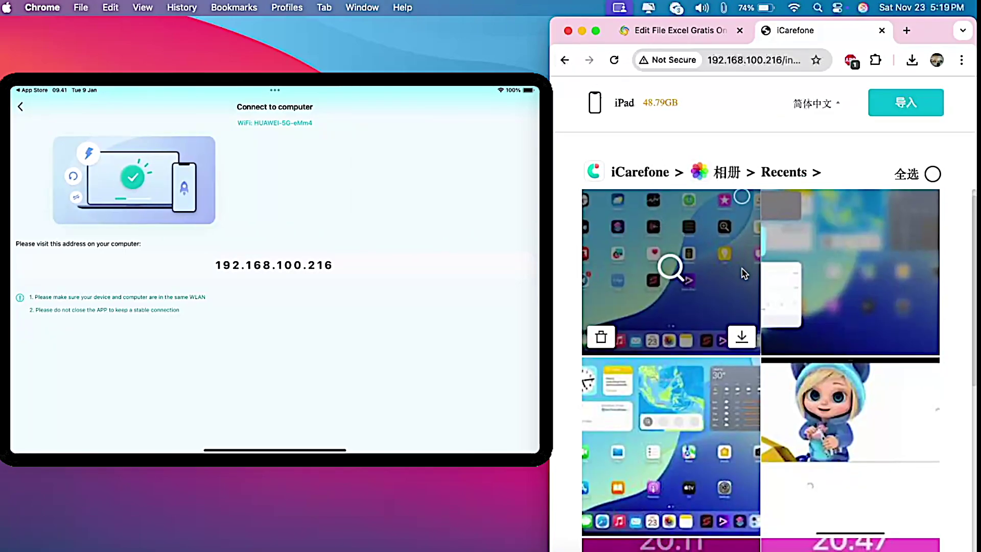
pyautogui.click(743, 196)
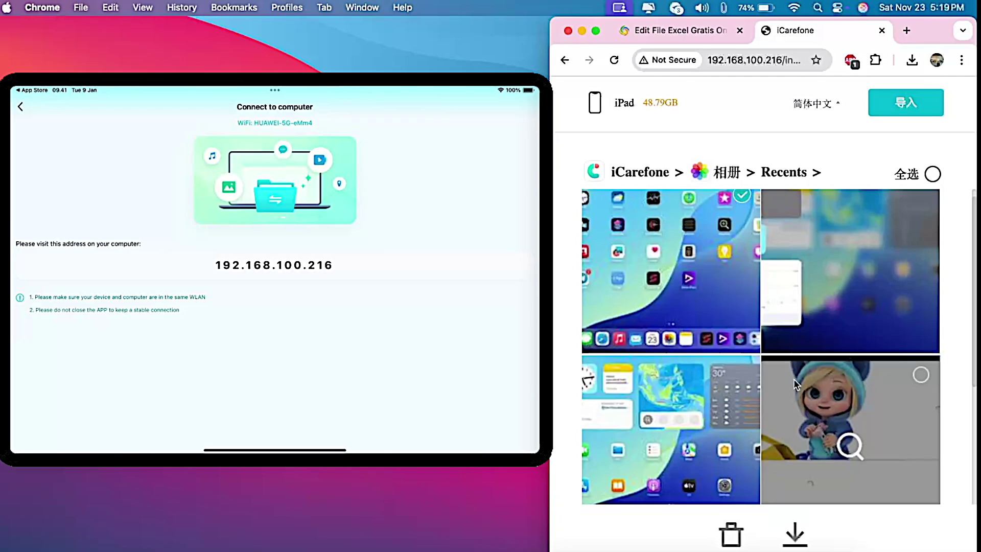
pyautogui.scroll(-5, 794, 384)
pyautogui.scroll(-2, 756, 393)
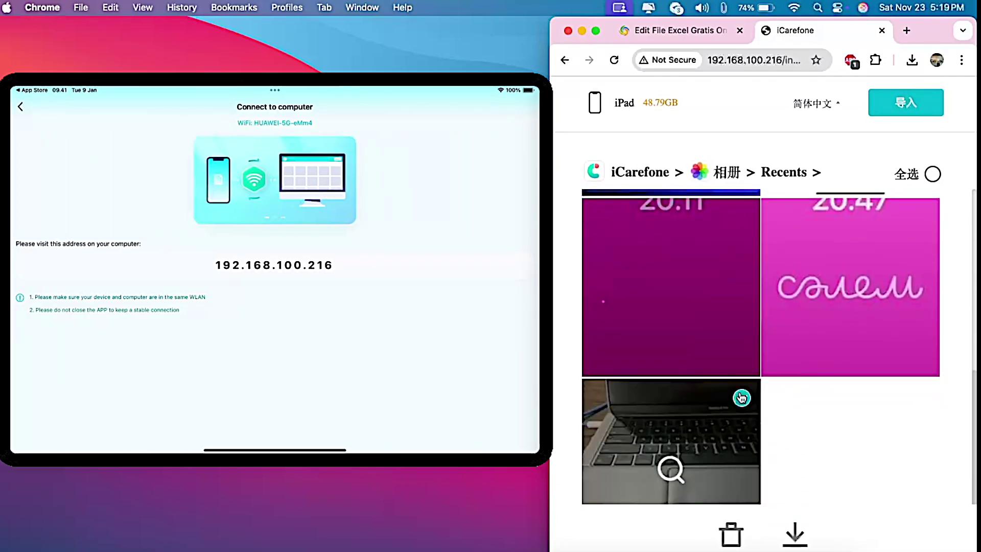
pyautogui.click(741, 398)
pyautogui.scroll(1, 837, 358)
# Download both photos, allowing multiple downloads, and reveal 1.png in Finder
pyautogui.click(795, 535)
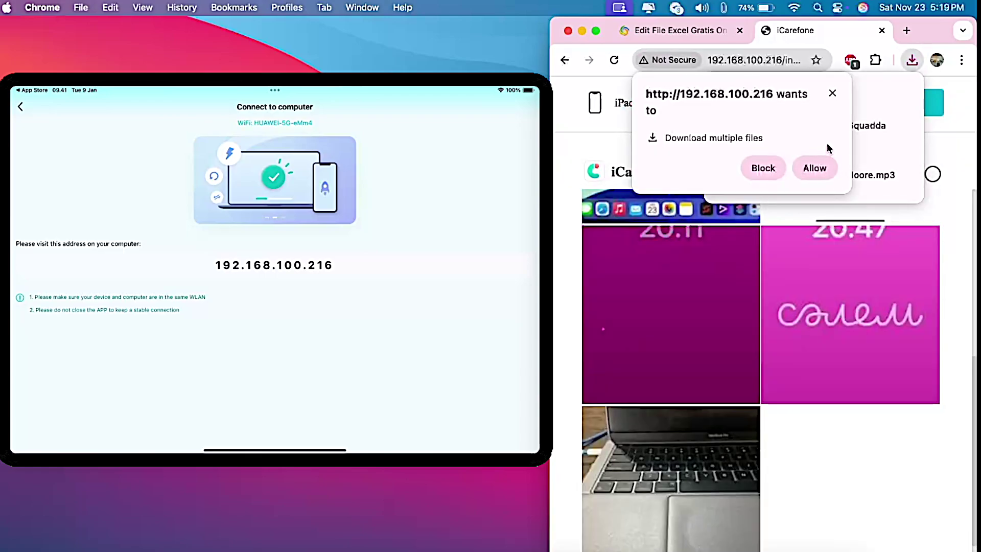
pyautogui.click(814, 168)
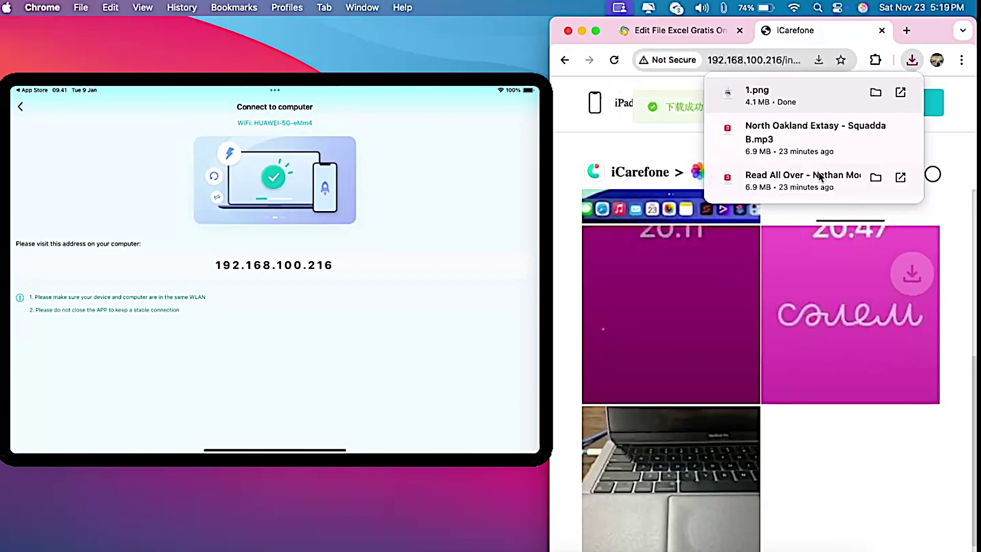
pyautogui.click(876, 92)
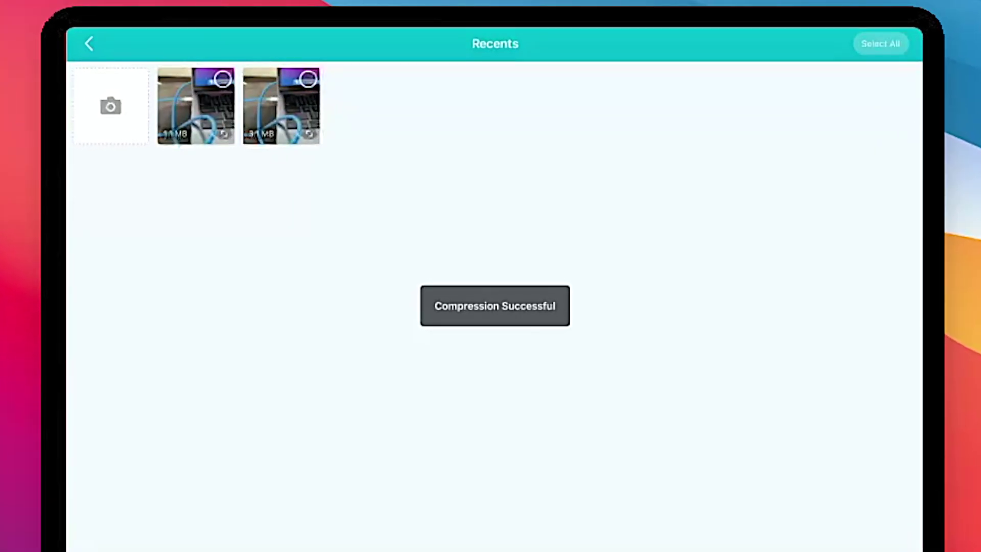
# Select both laptop photos, the 1.1 MB copy and 3.1 MB original, in Recents
pyautogui.click(309, 79)
pyautogui.click(223, 79)
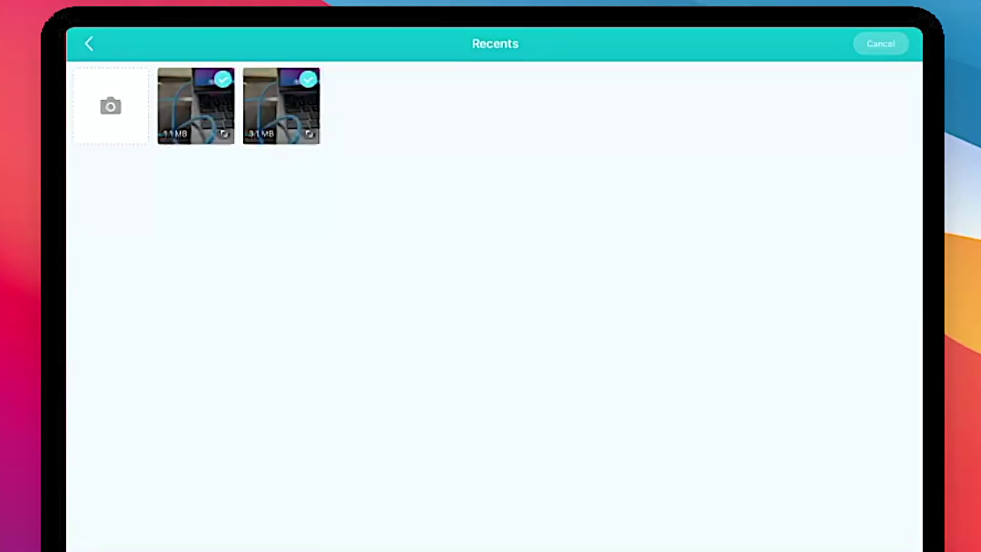